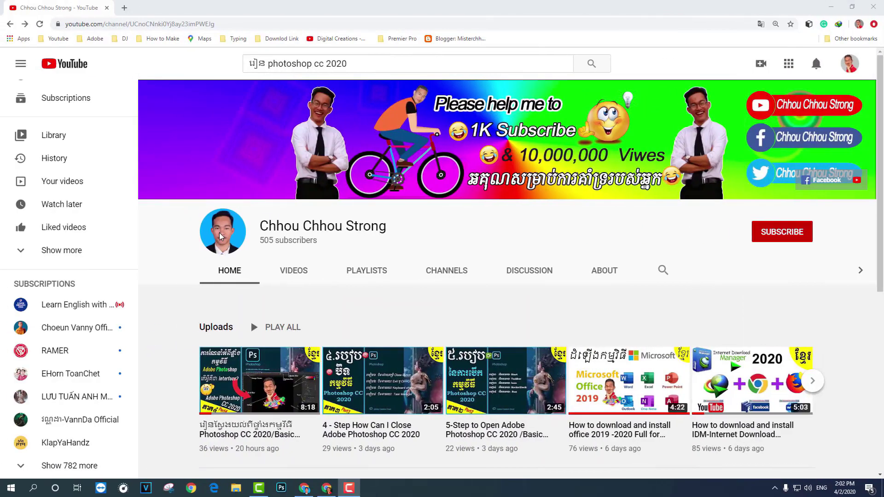
Subscribe to the displayed YouTube channel and set its notifications to All
click(799, 239)
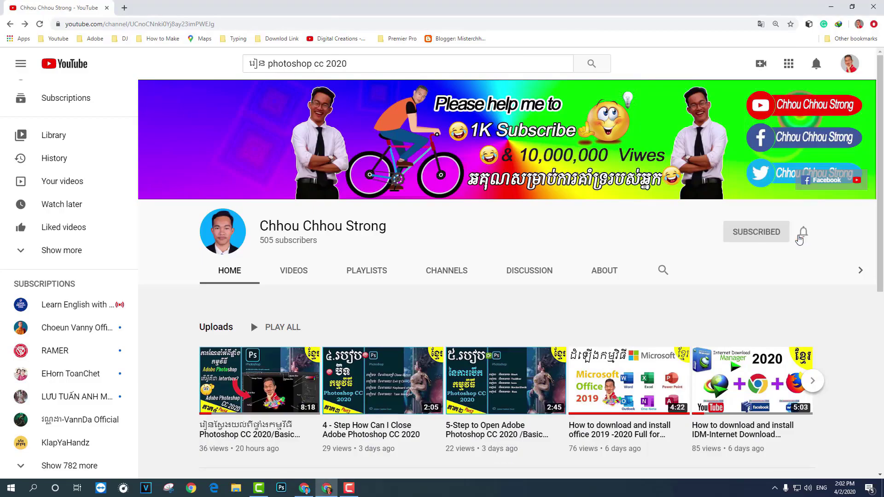
click(802, 234)
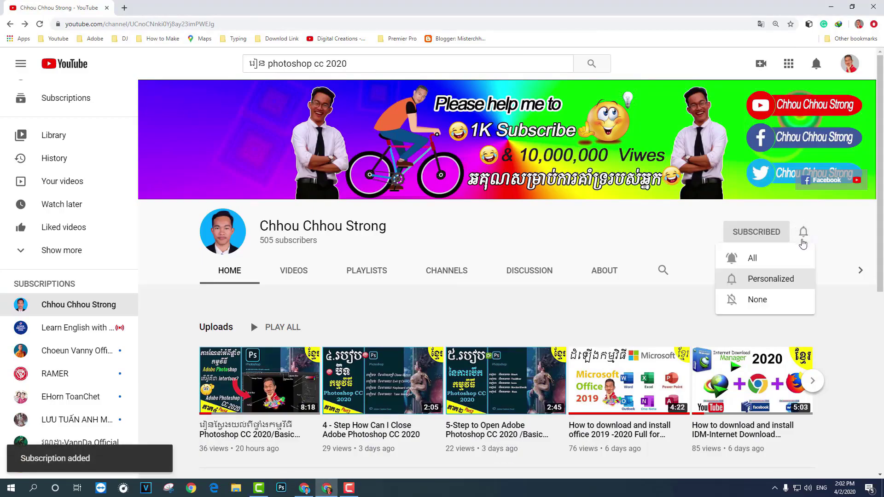
click(775, 259)
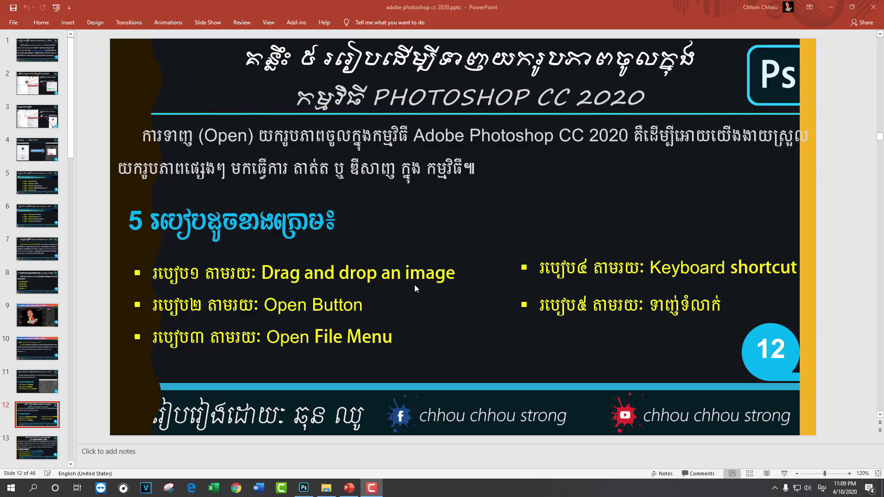
Switch to Photoshop and open 35-354844_cook-chef-images-hd-png.png from the Pictures folder through the home screen's file selection
click(305, 488)
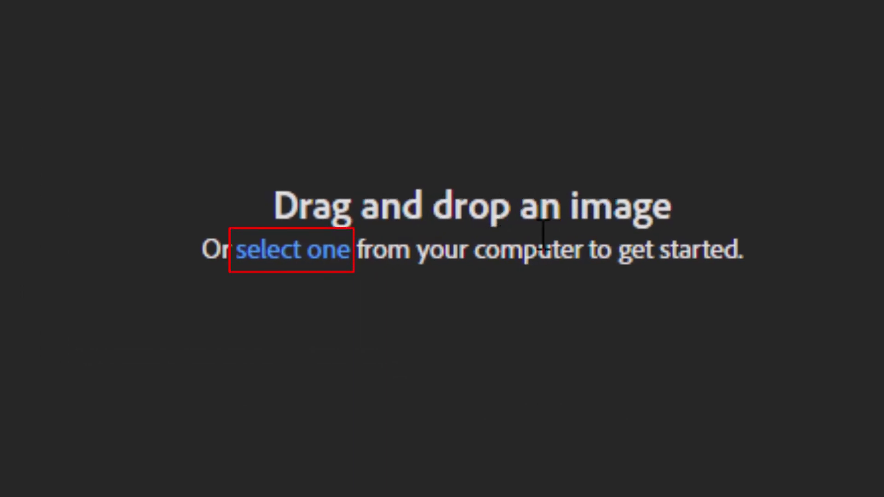
click(318, 259)
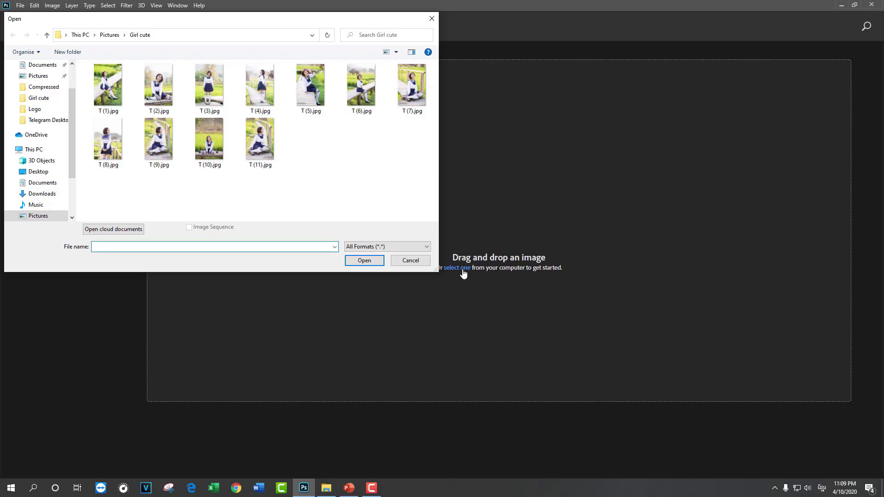
drag(286, 22, 368, 63)
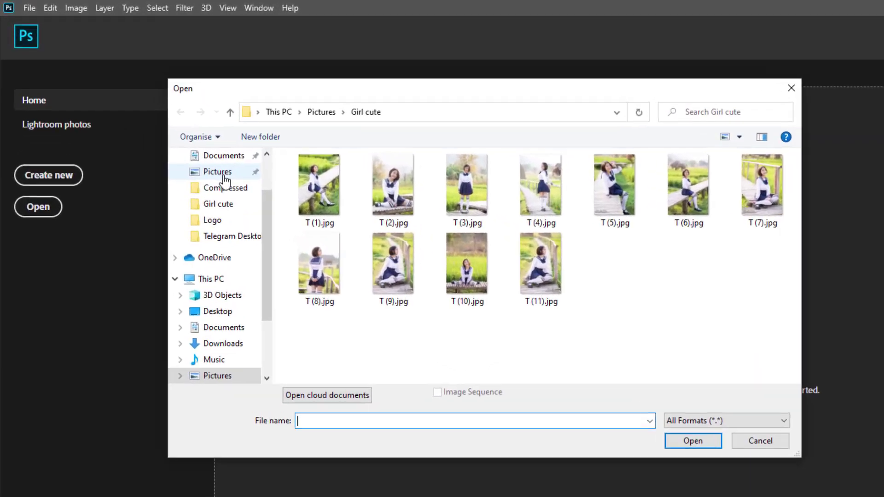
click(152, 119)
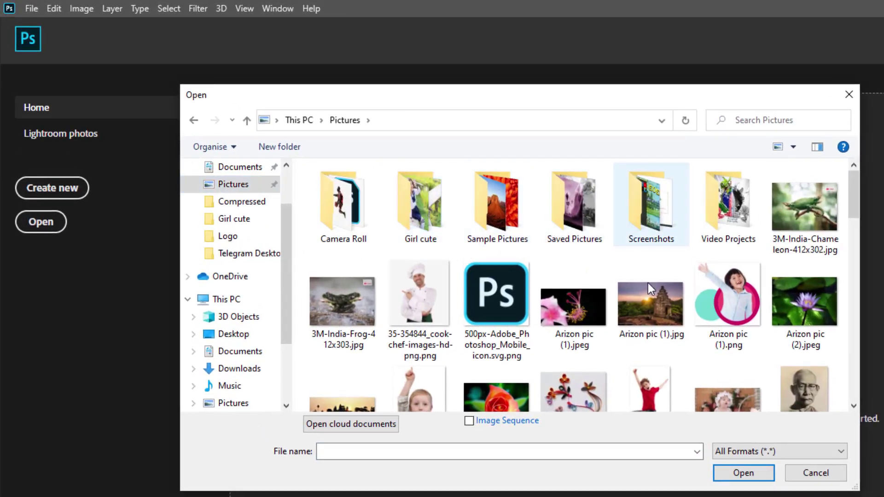
click(736, 299)
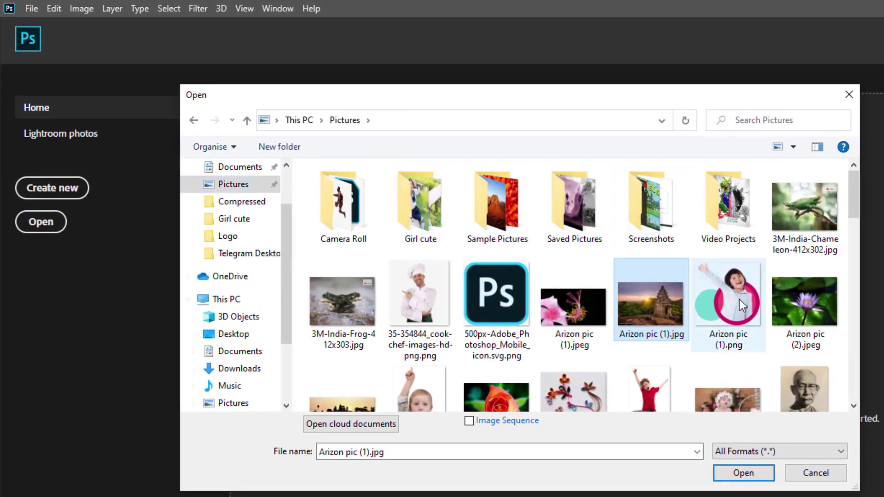
click(423, 297)
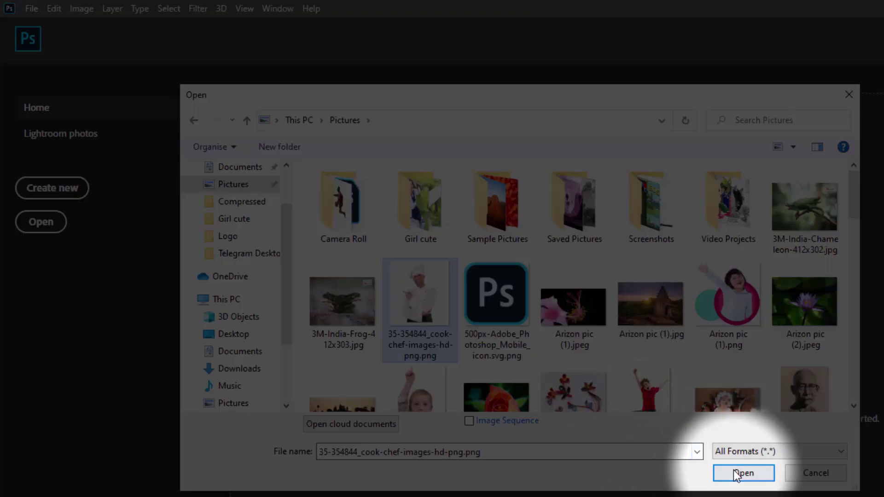
click(740, 472)
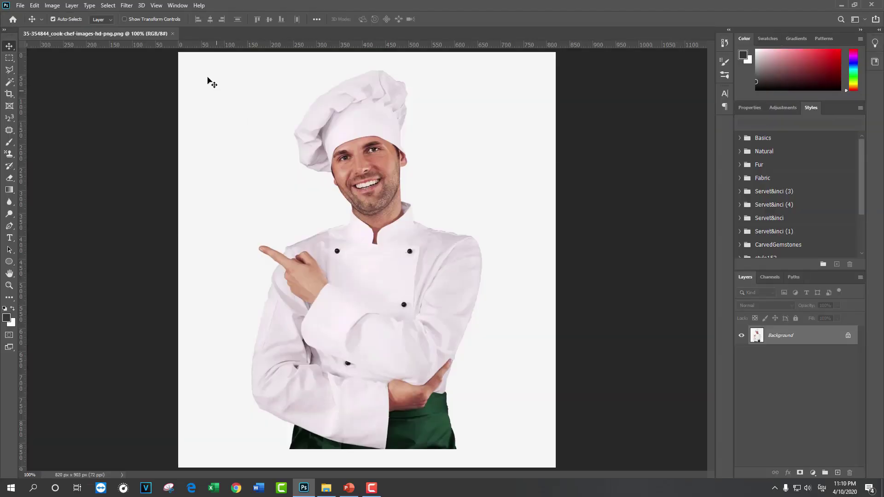
Close the chef image and clear the recent file list
click(173, 34)
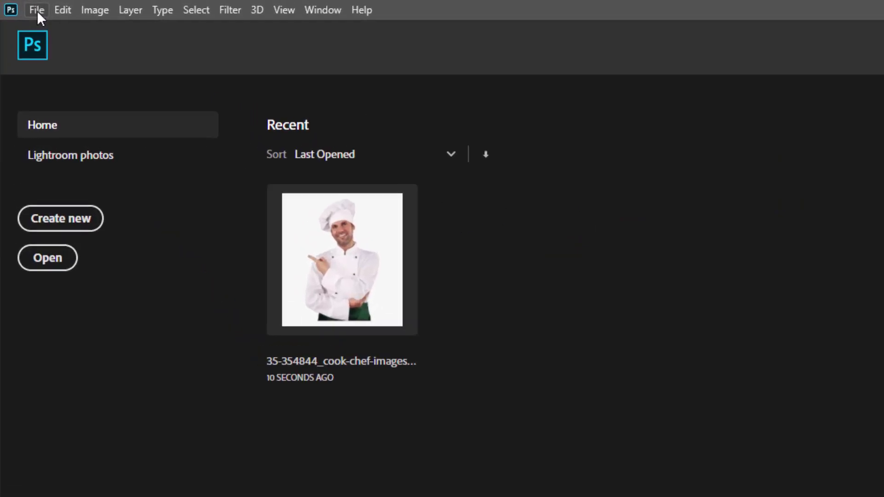
click(36, 10)
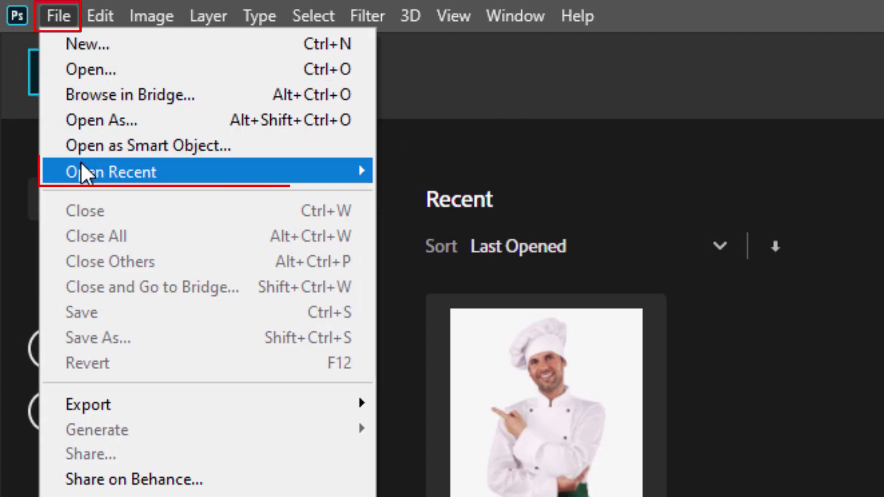
mouse_move(85, 166)
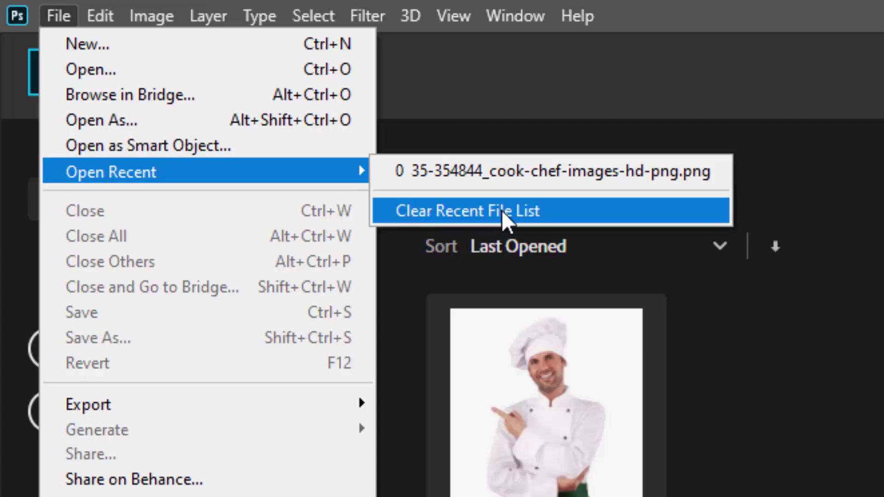
click(502, 211)
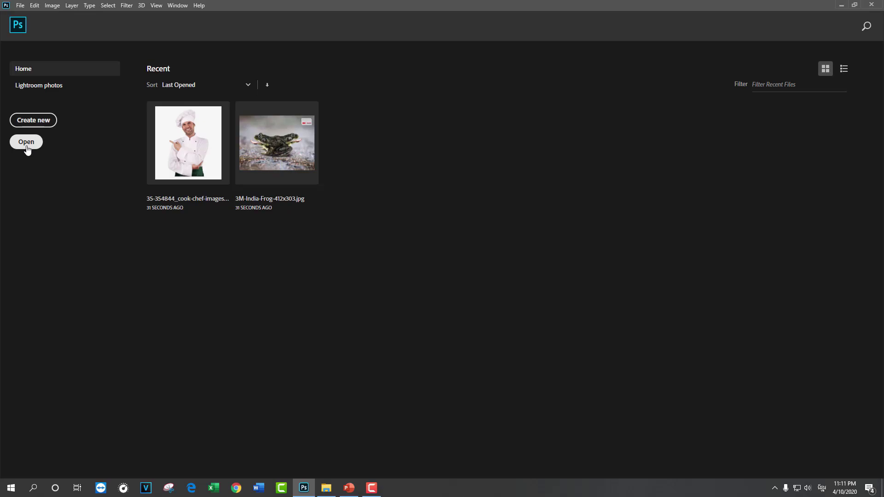
Open T (1).jpg from the Girl cute folder in Pictures, starting from the home screen
click(26, 144)
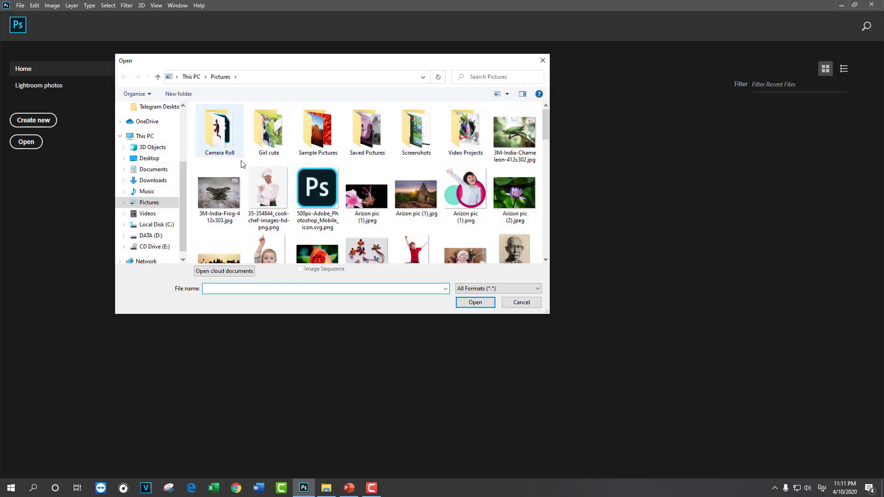
click(474, 201)
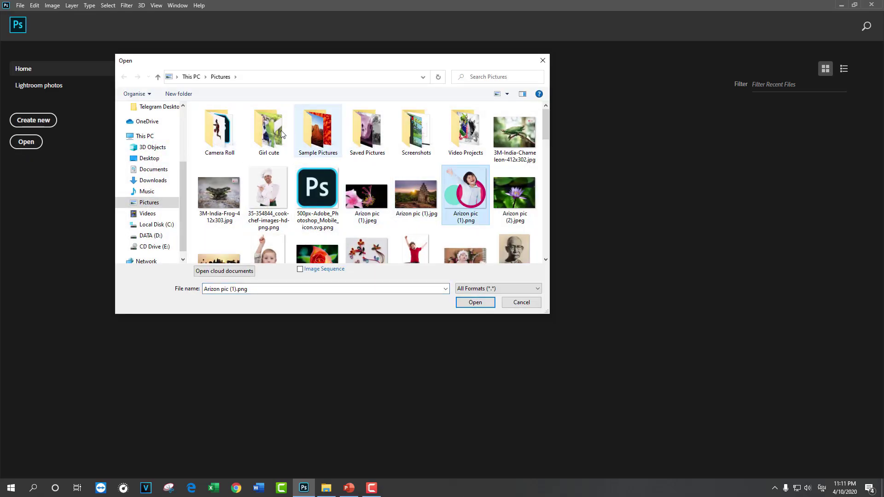
double_click(269, 132)
click(218, 122)
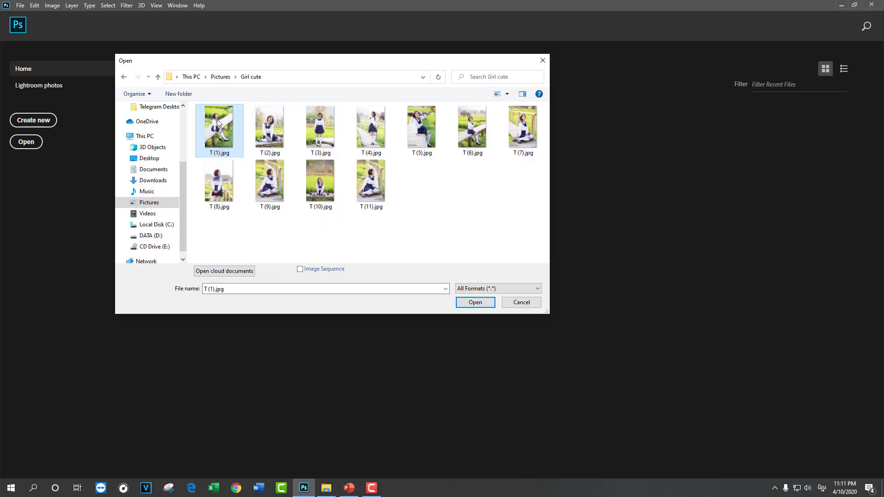
double_click(218, 122)
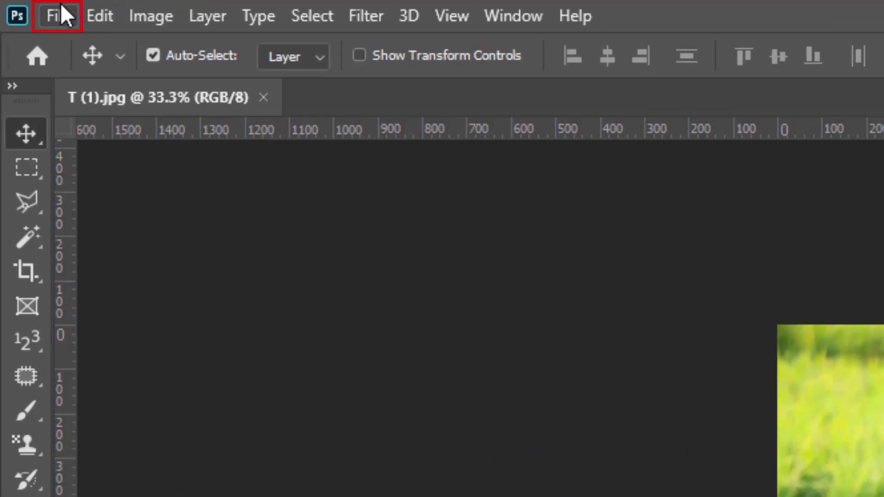
Open 444444444444.psd from the Desktop folder as another document, and switch back to T (1).jpg
click(64, 14)
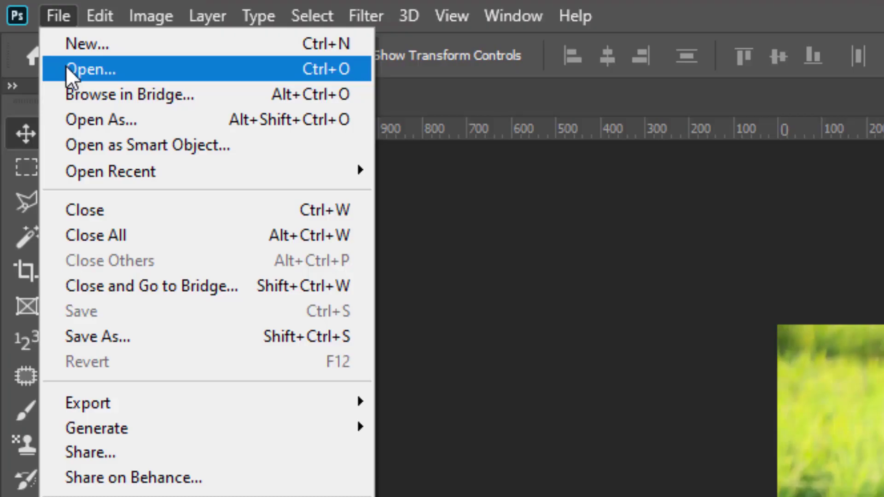
click(124, 71)
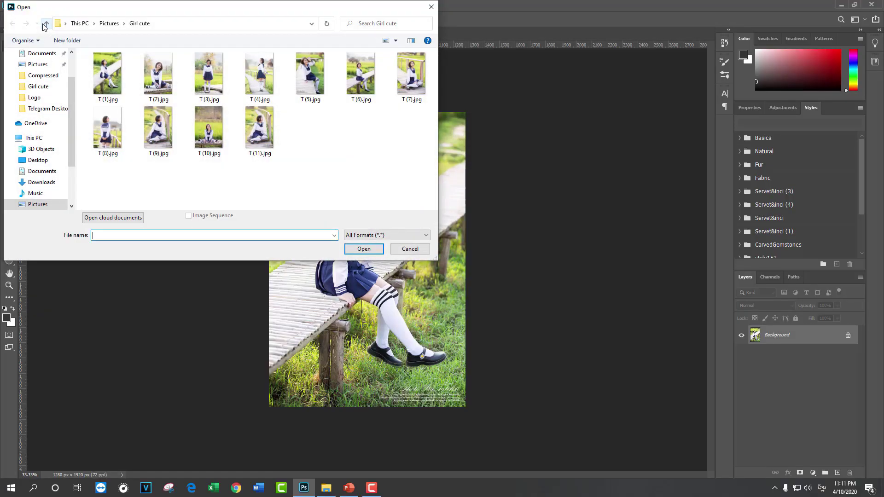
scroll(65, 81, up, 2)
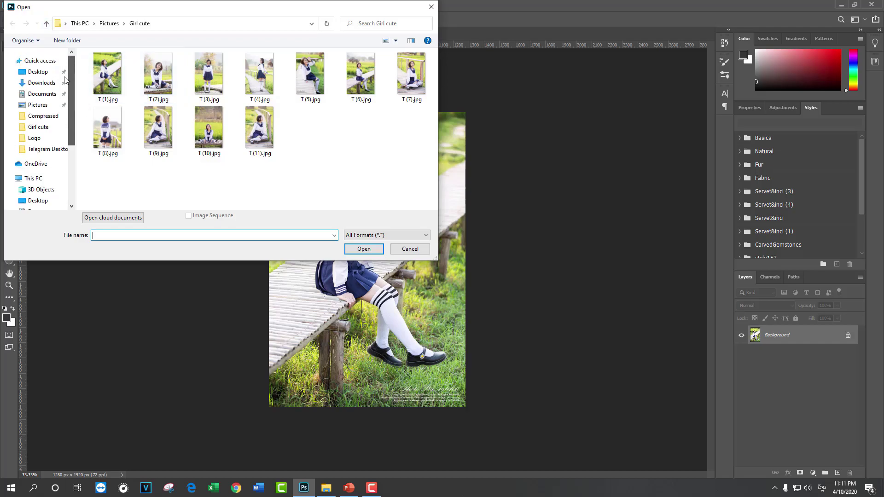
click(34, 73)
click(322, 71)
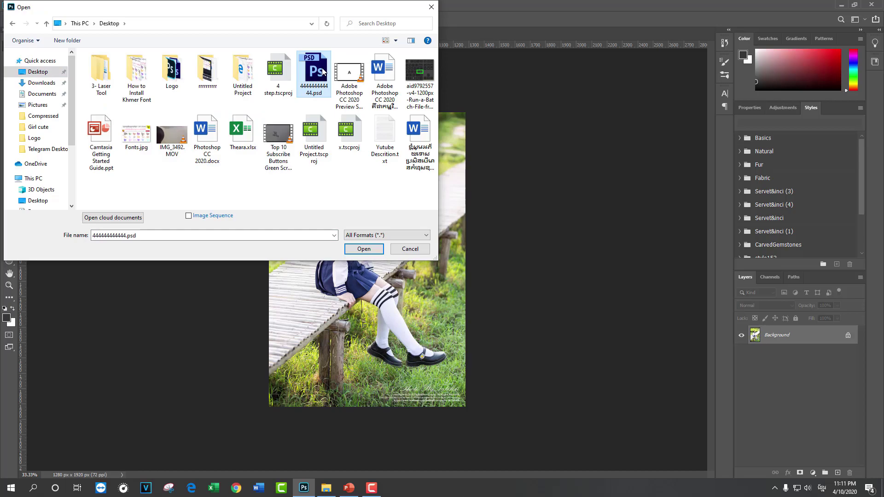
double_click(322, 71)
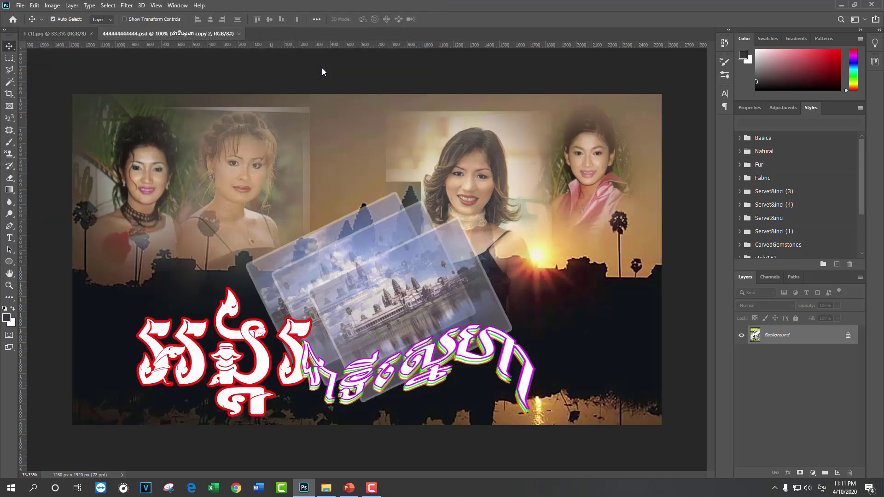
click(77, 37)
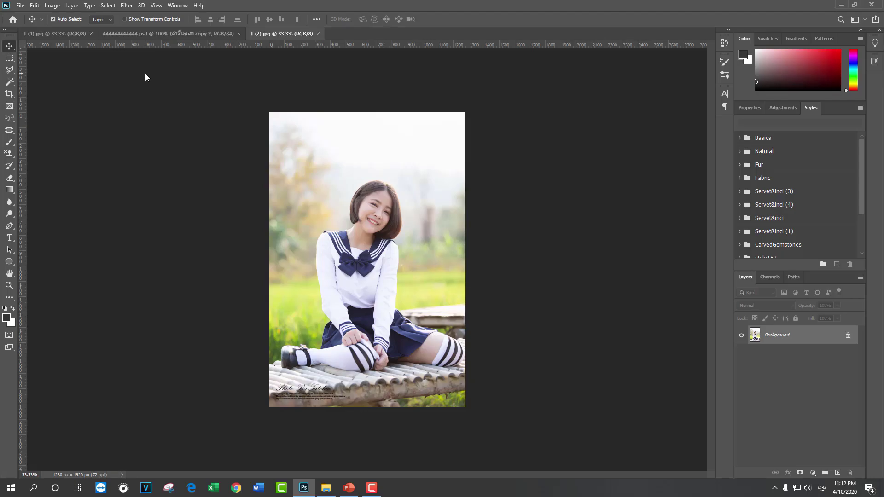
Open T (10).jpg and T (11).jpg together from the Girl cute folder
key(ctrl+o)
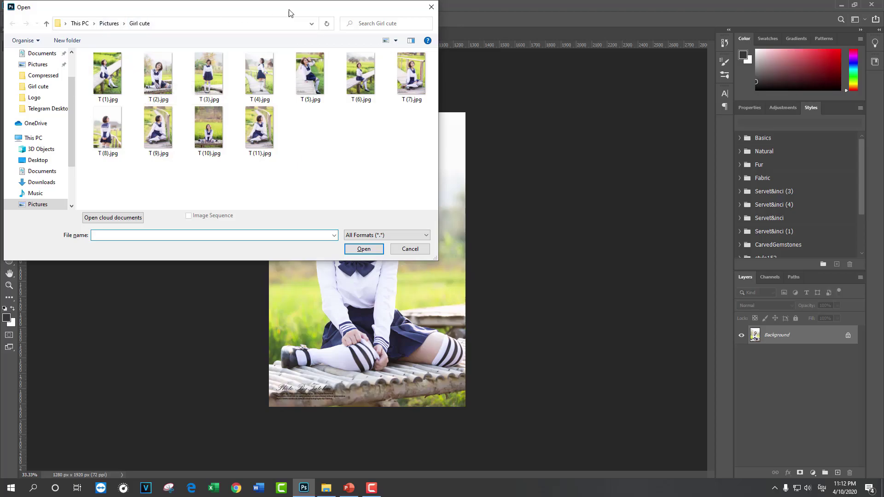
click(264, 125)
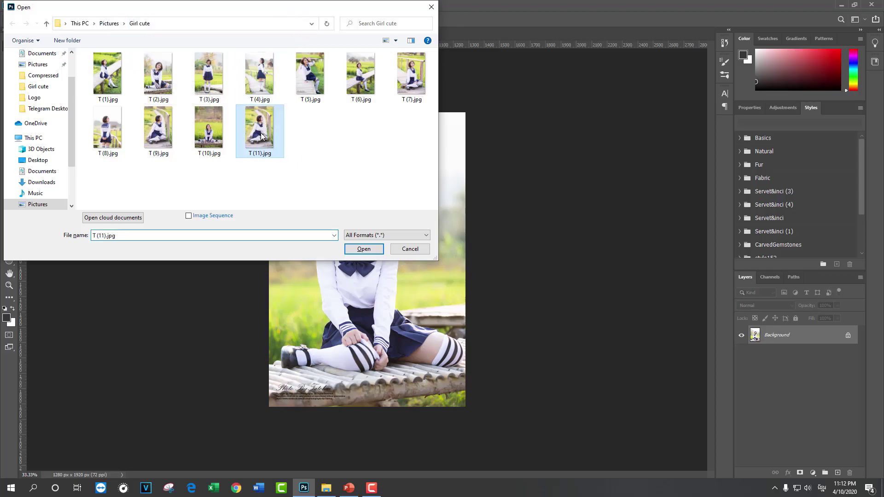
drag(306, 161, 215, 122)
click(363, 249)
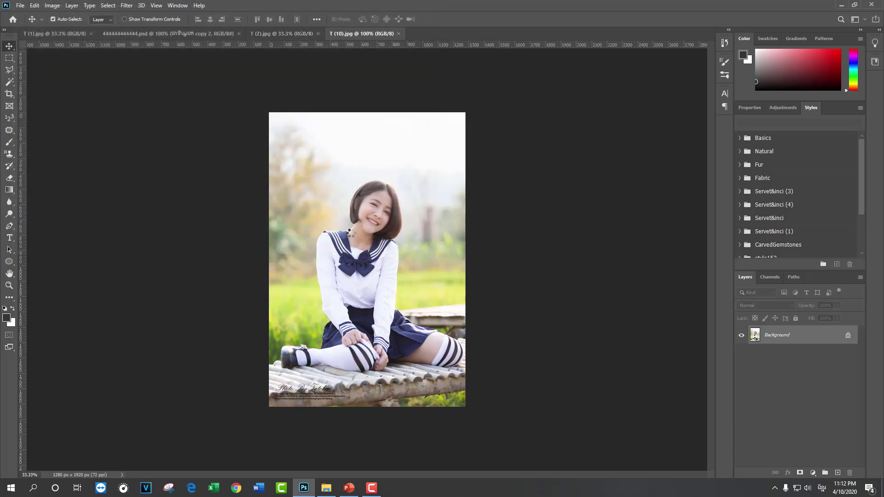
Look through the open documents one after another, ending on T (11).jpg
click(51, 34)
click(174, 34)
click(299, 34)
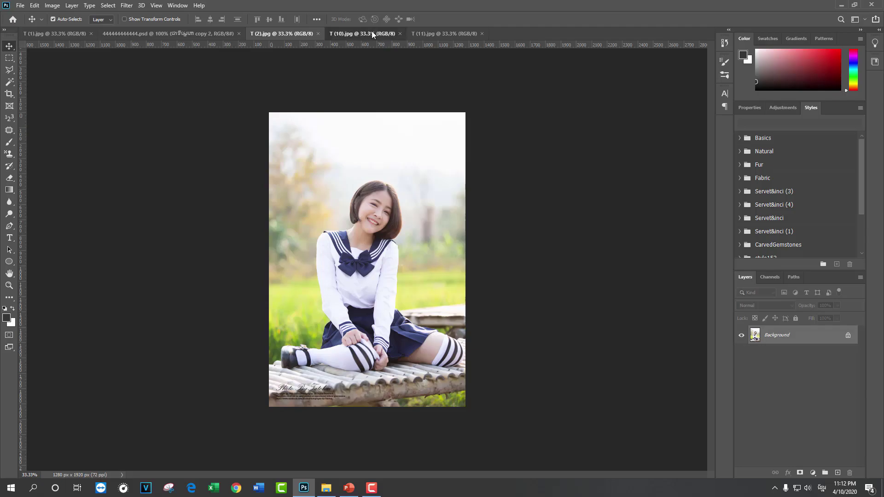
click(367, 32)
click(443, 34)
click(379, 35)
click(445, 36)
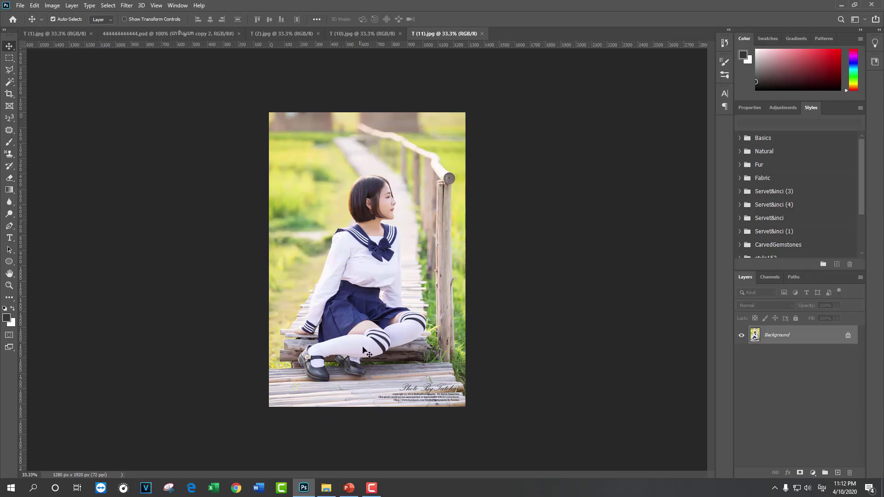
Switch to File Explorer and bring T (4).jpg and T (5).jpg from the Girl cute folder into Photoshop as separate documents
click(330, 492)
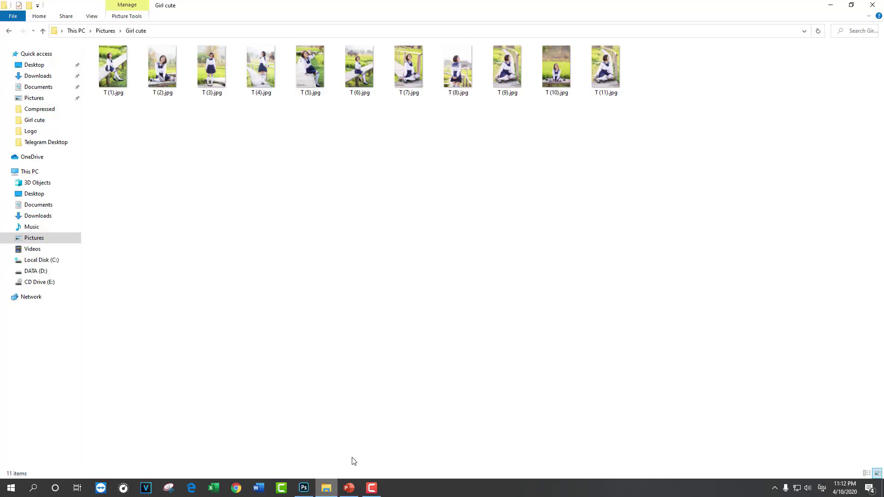
click(311, 67)
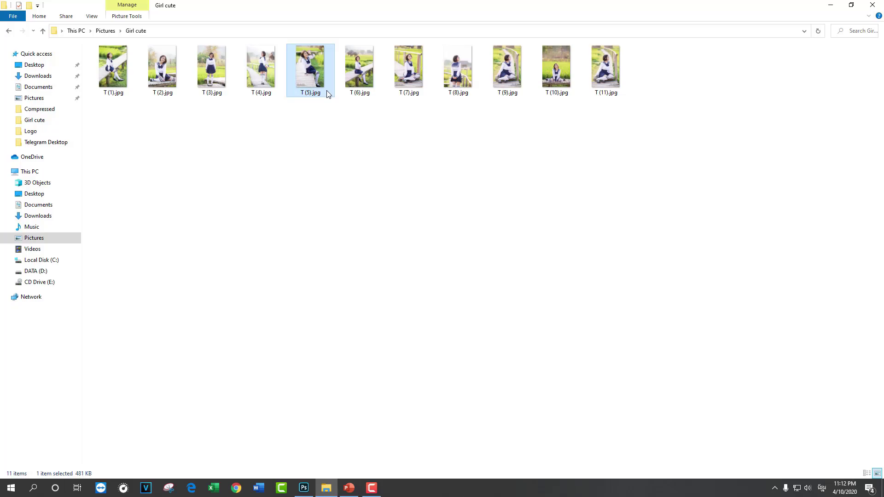
click(262, 68)
mouse_move(321, 124)
mouse_down()
mouse_move(296, 114)
mouse_move(269, 61)
mouse_move(326, 124)
mouse_up()
click(321, 70)
drag(320, 70, 483, 40)
drag(516, 34, 518, 34)
View the T (4).jpg and T (5).jpg documents alternately
click(537, 34)
click(581, 32)
click(540, 36)
click(579, 32)
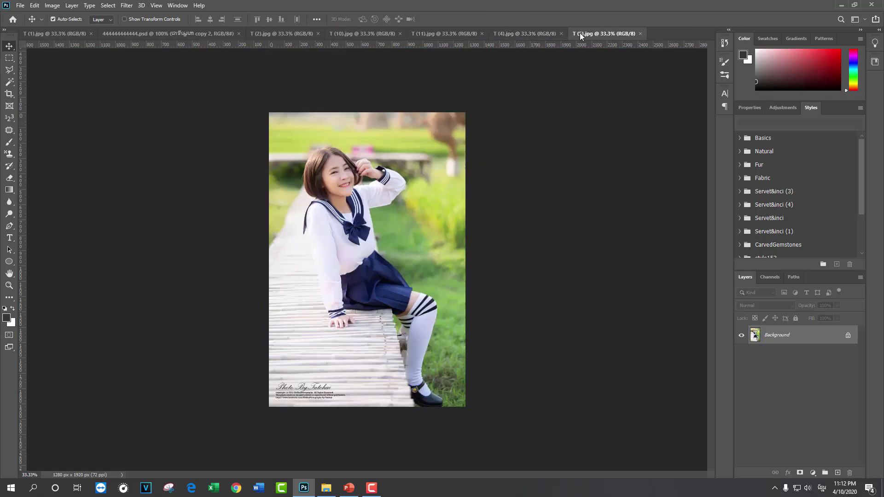
Close the T (1).jpg, 444444444444.psd and T (10).jpg documents
click(90, 34)
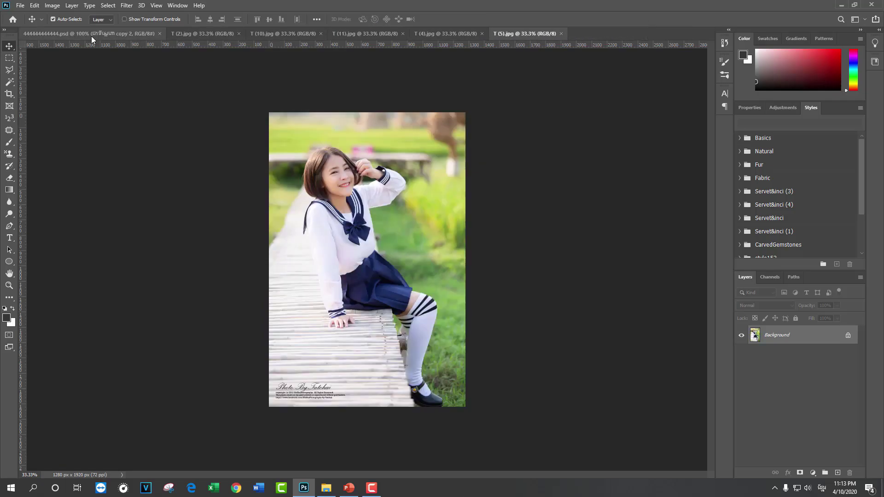
click(158, 35)
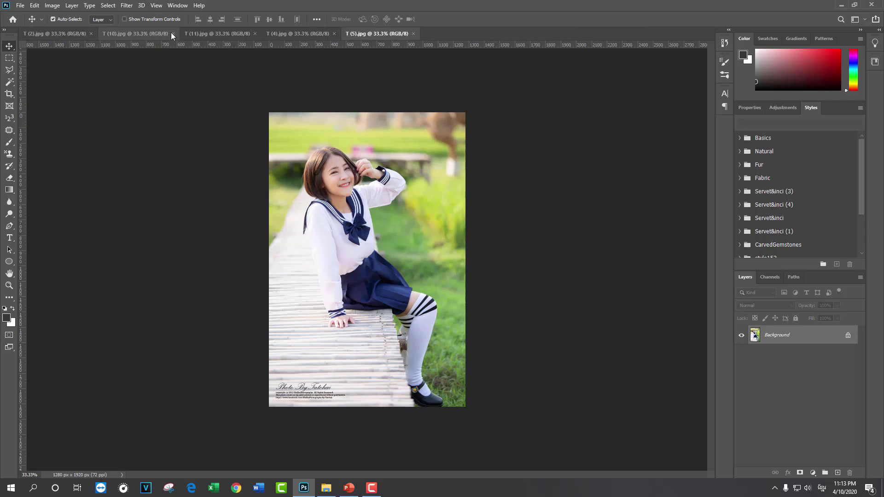
click(171, 33)
View the T (2).jpg, T (11).jpg and T (4).jpg documents that are still open
click(216, 37)
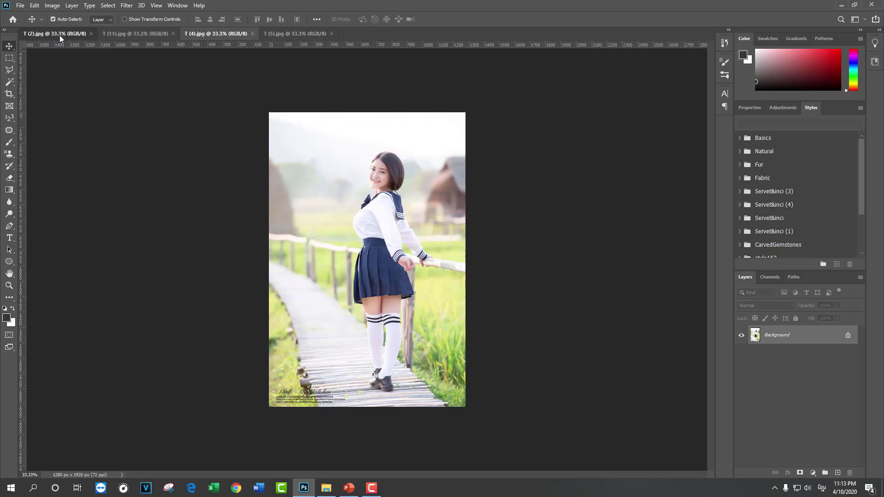
click(60, 35)
click(137, 34)
click(215, 35)
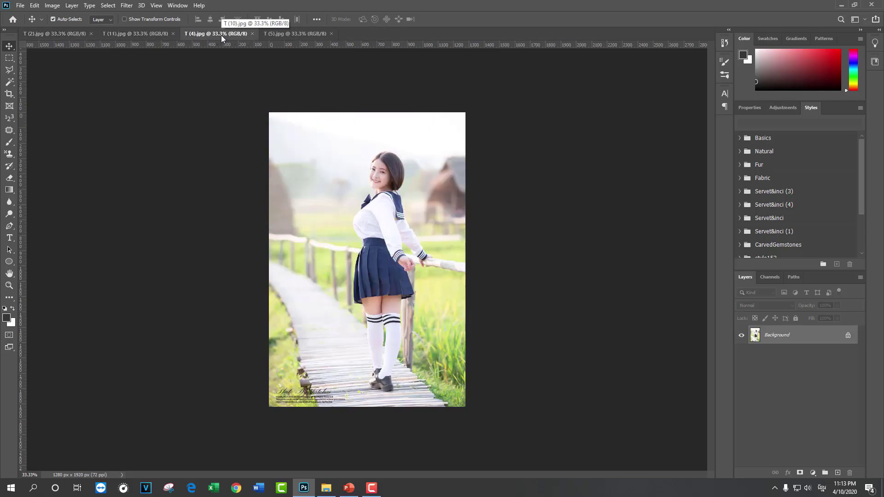